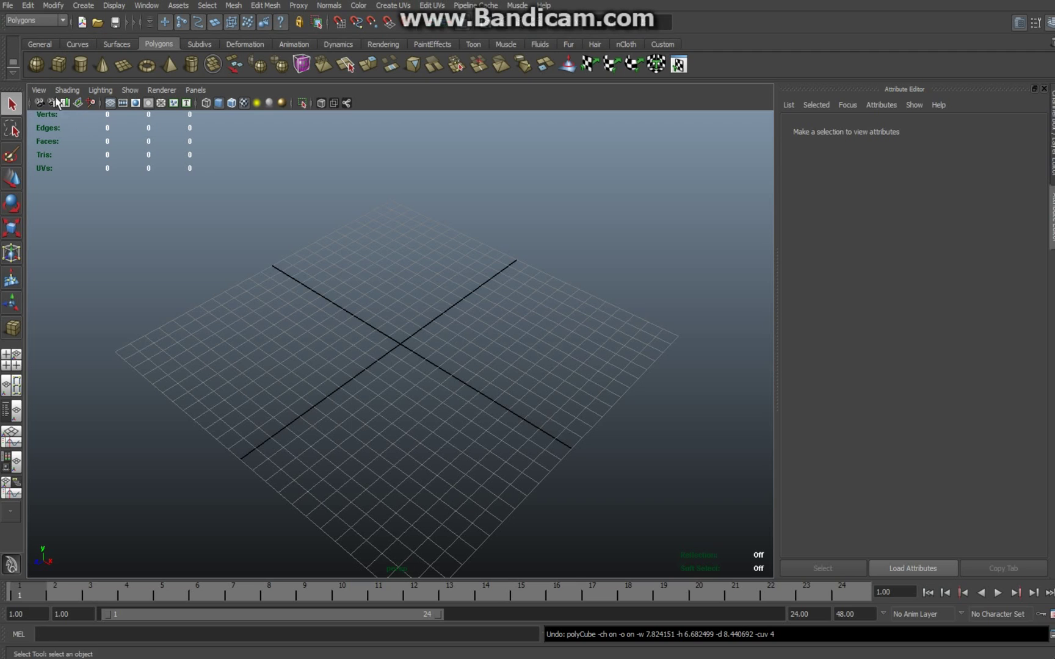
# Draw a large polygon cube, pCube1, on the grid centre and check it in wireframe and shaded views.
pyautogui.click(59, 65)
pyautogui.moveTo(361, 417); pyautogui.dragTo(489, 277)
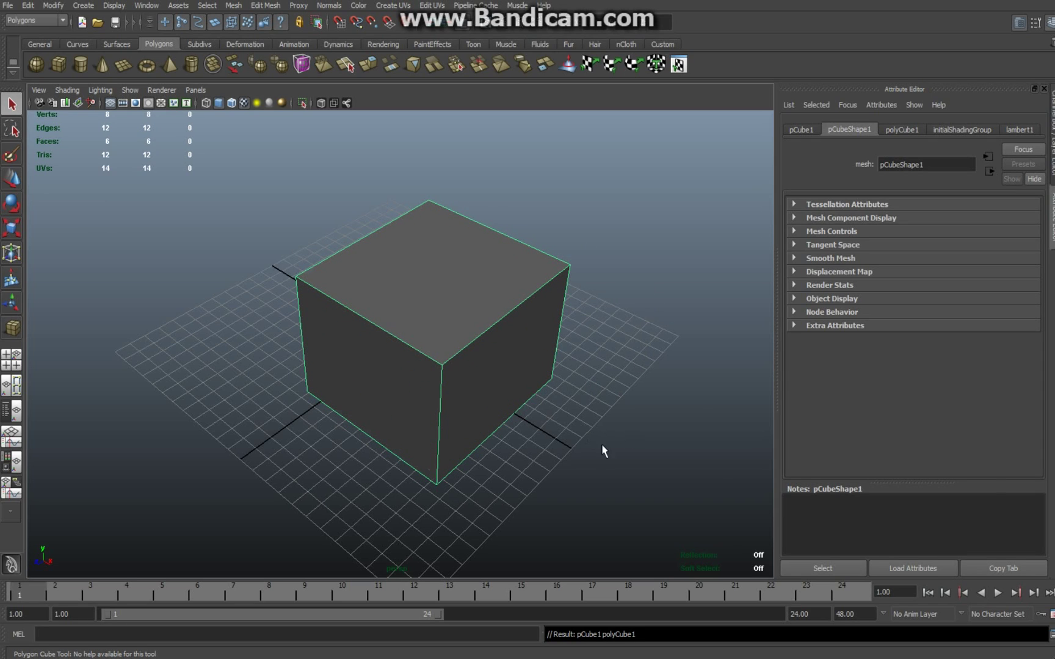
pyautogui.press('4')
pyautogui.press('5')
# Assign a new Blinn material, blinn1, to the cube.
pyautogui.rightClick(502, 359)
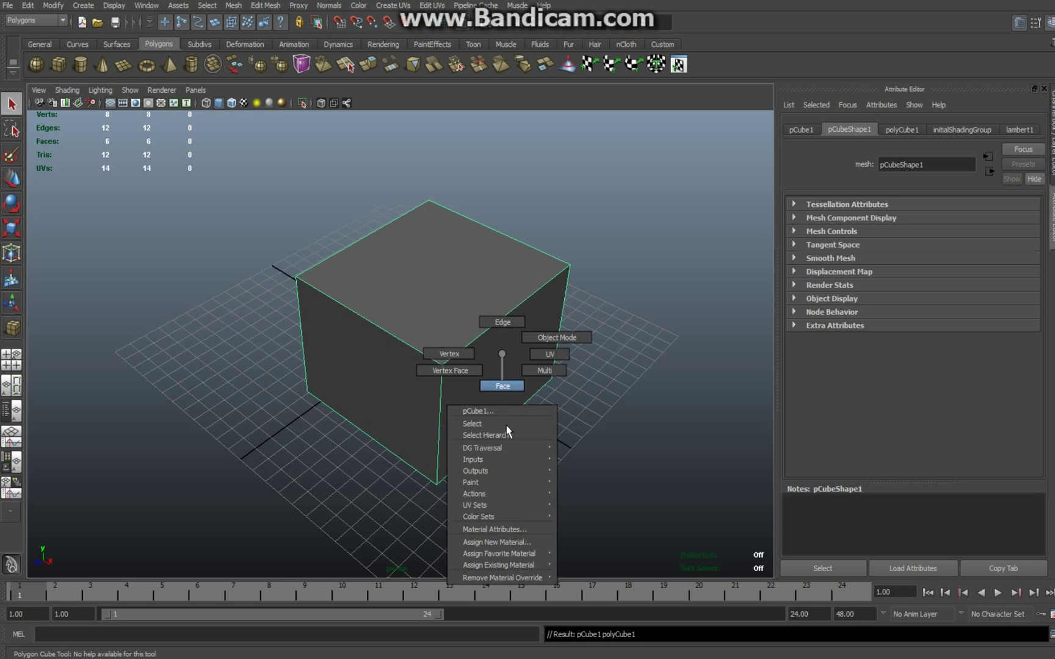
pyautogui.click(515, 542)
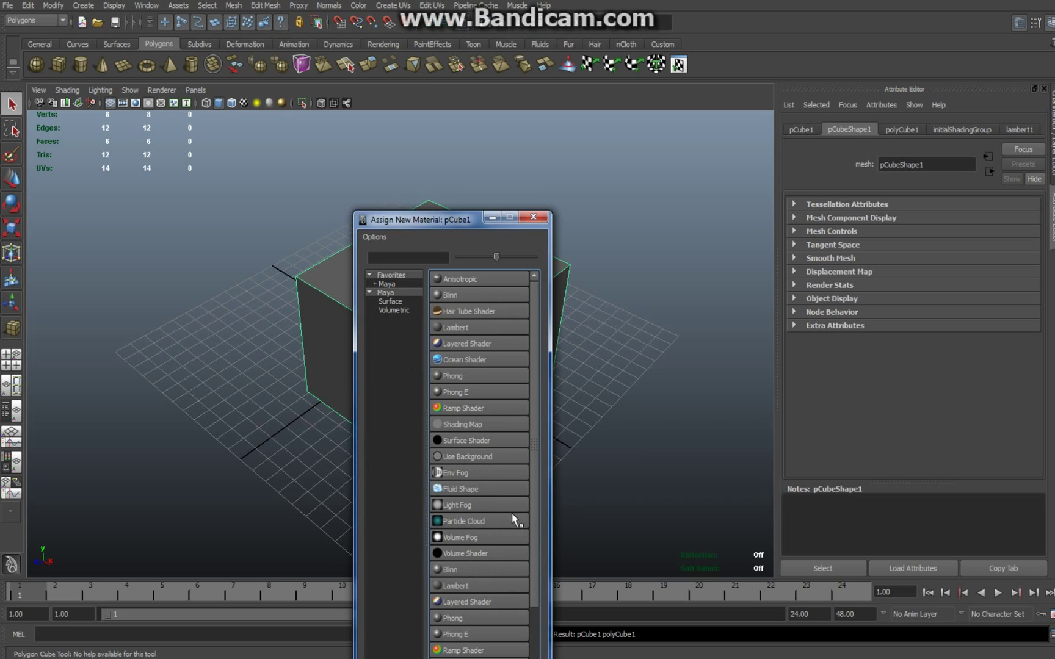
pyautogui.click(468, 296)
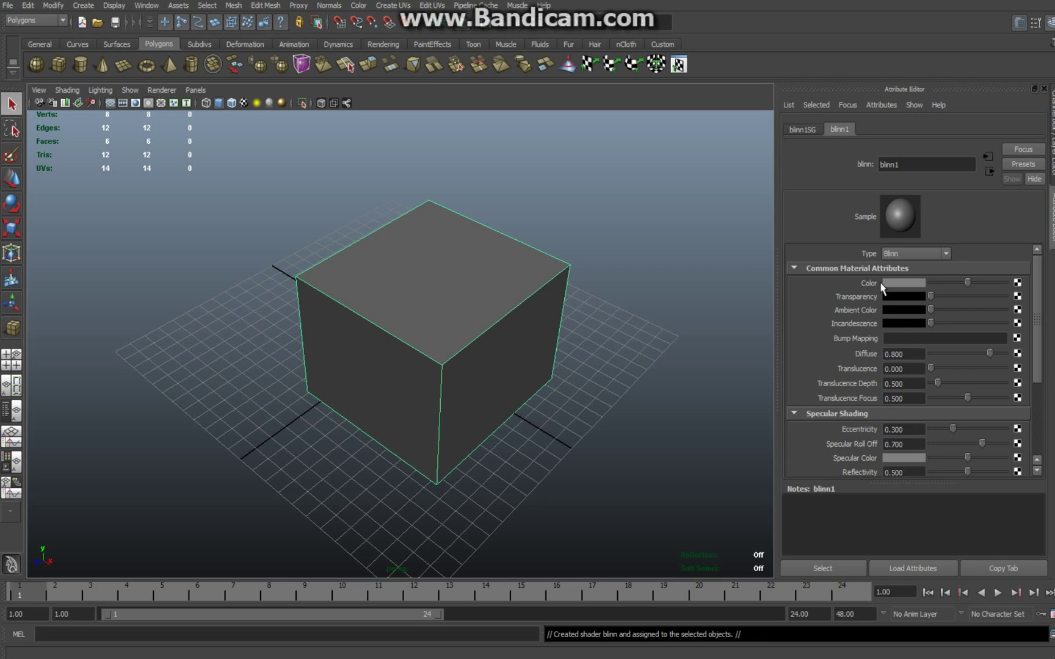
# Map a rock.jpg file texture into blinn1's Color and show it textured on the cube.
pyautogui.click(1017, 283)
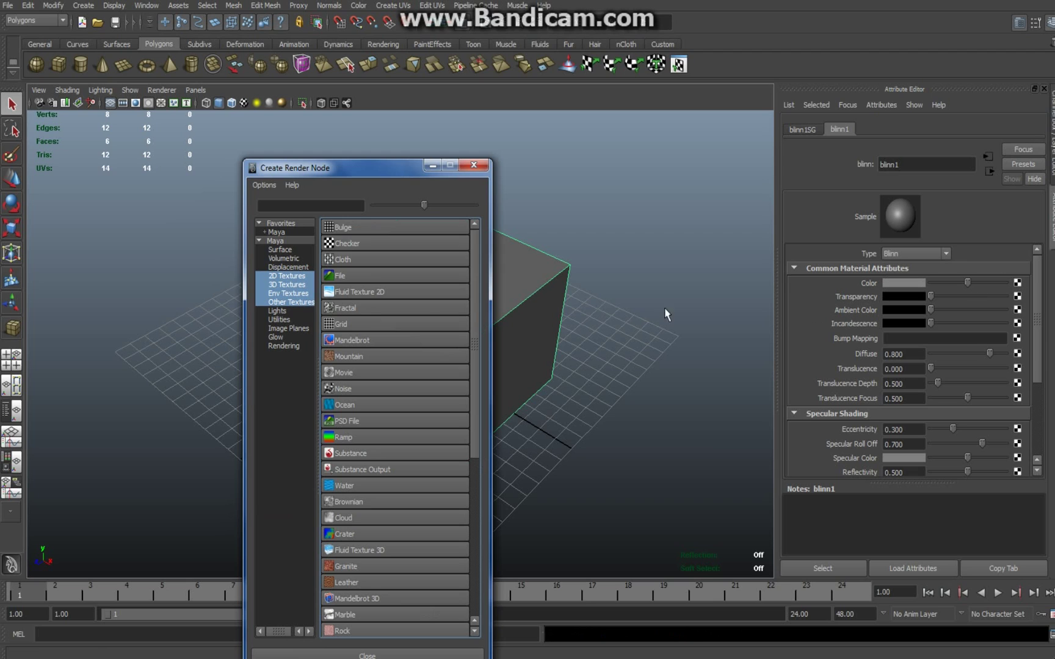
pyautogui.click(354, 277)
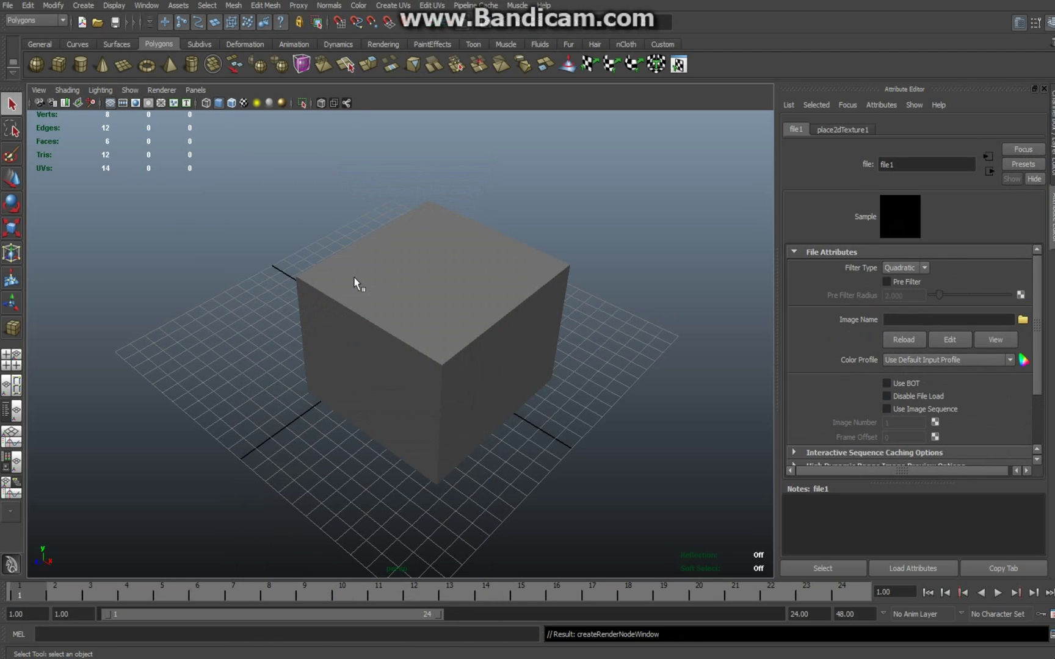
pyautogui.click(1023, 320)
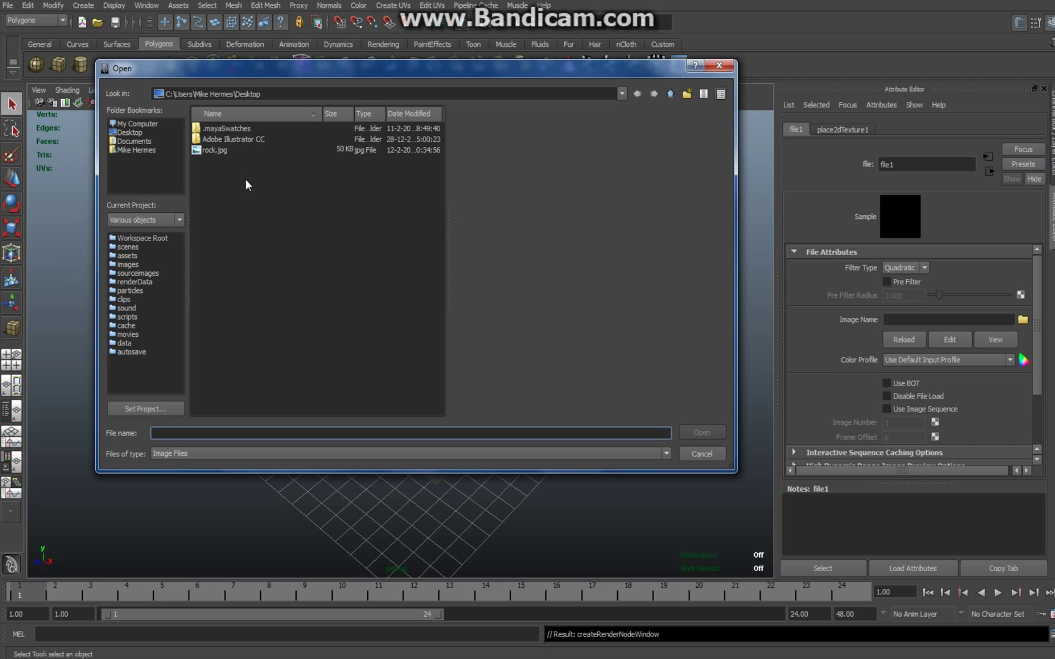
pyautogui.click(217, 150)
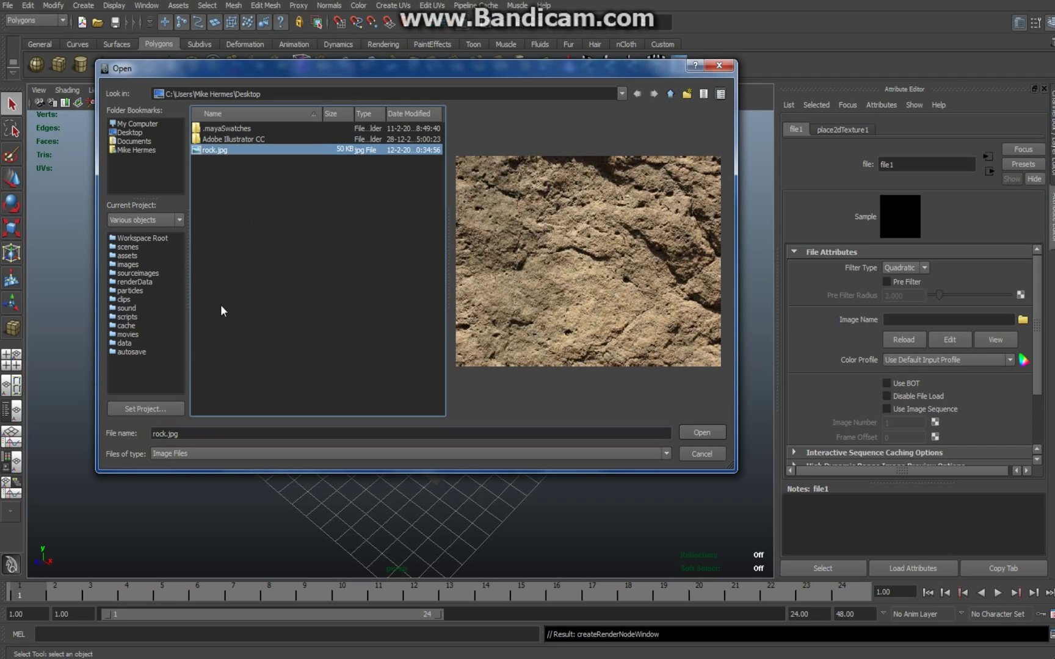
pyautogui.click(703, 433)
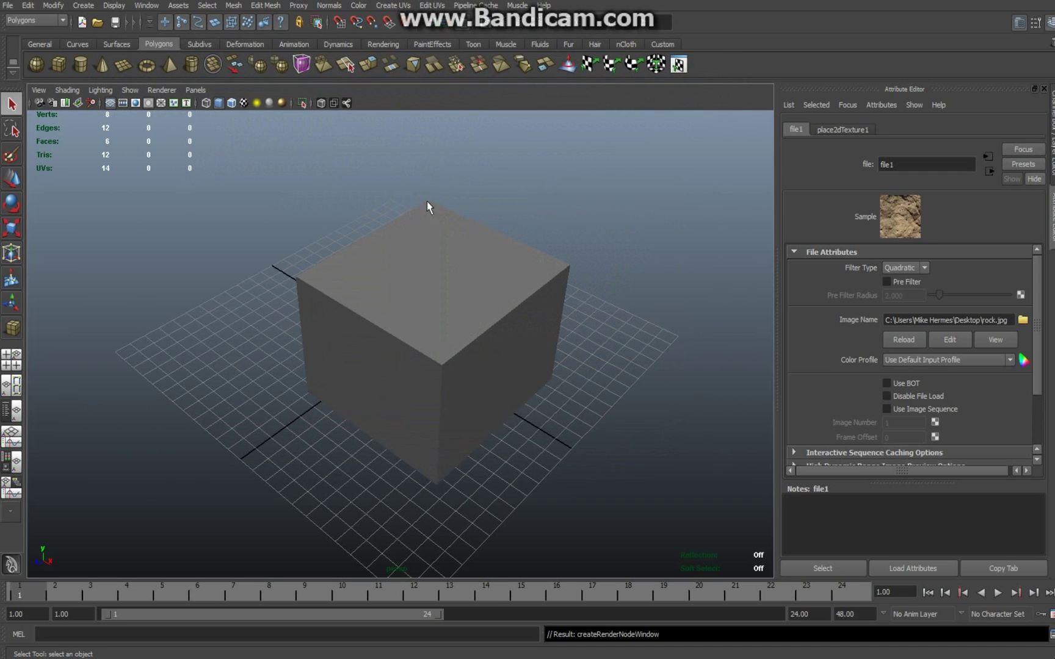
pyautogui.click(244, 104)
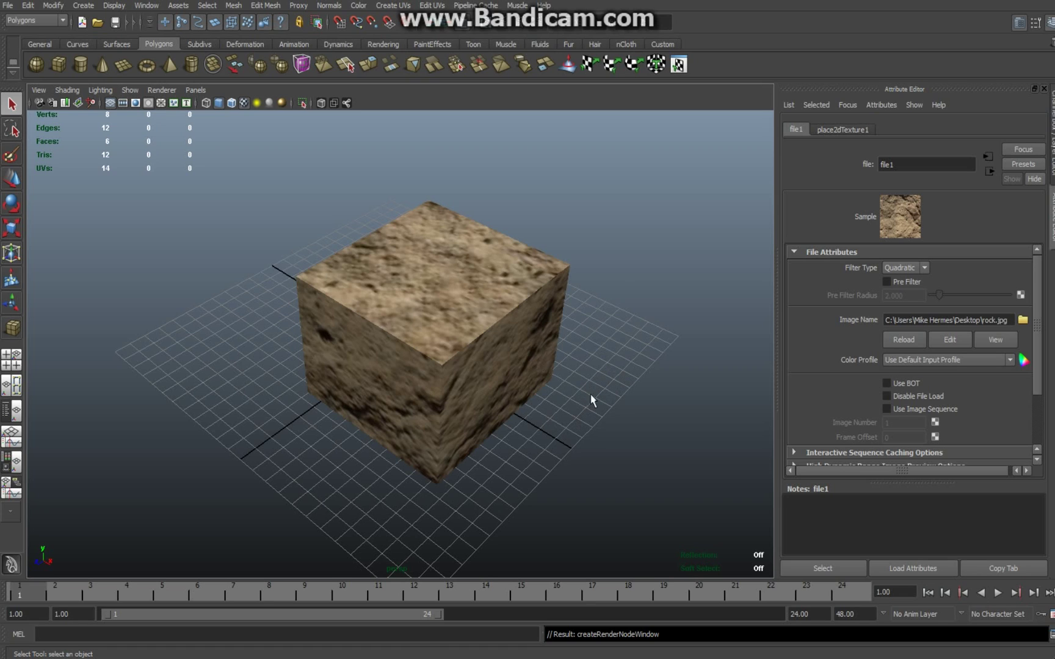
pyautogui.click(473, 256)
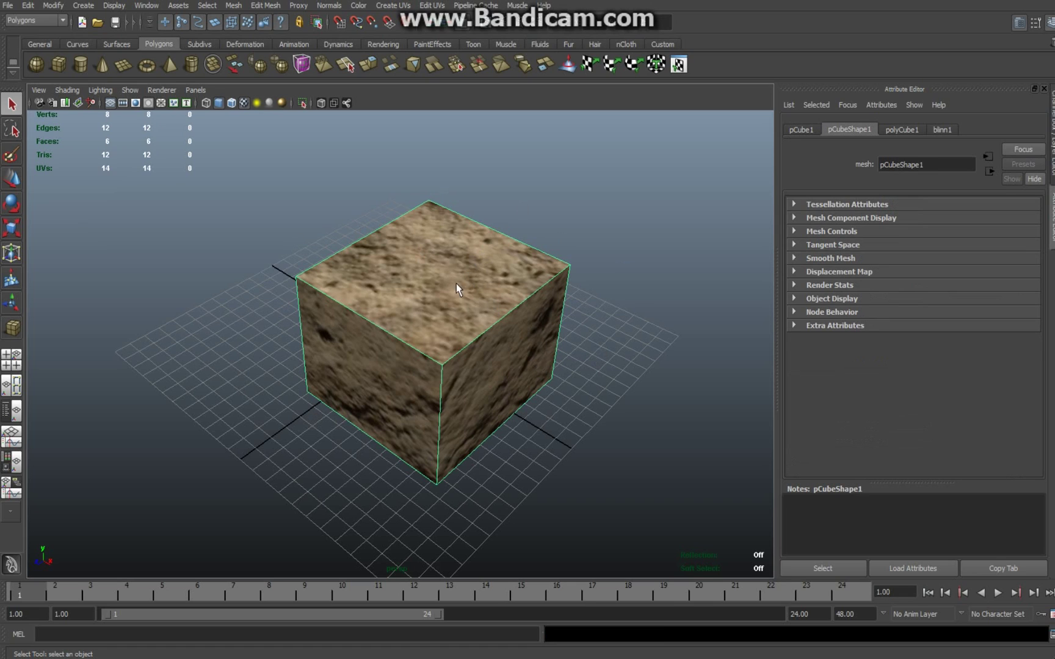
# Add a file2 bump map loading rock.jpg to blinn1, then reselect the cube.
pyautogui.click(942, 130)
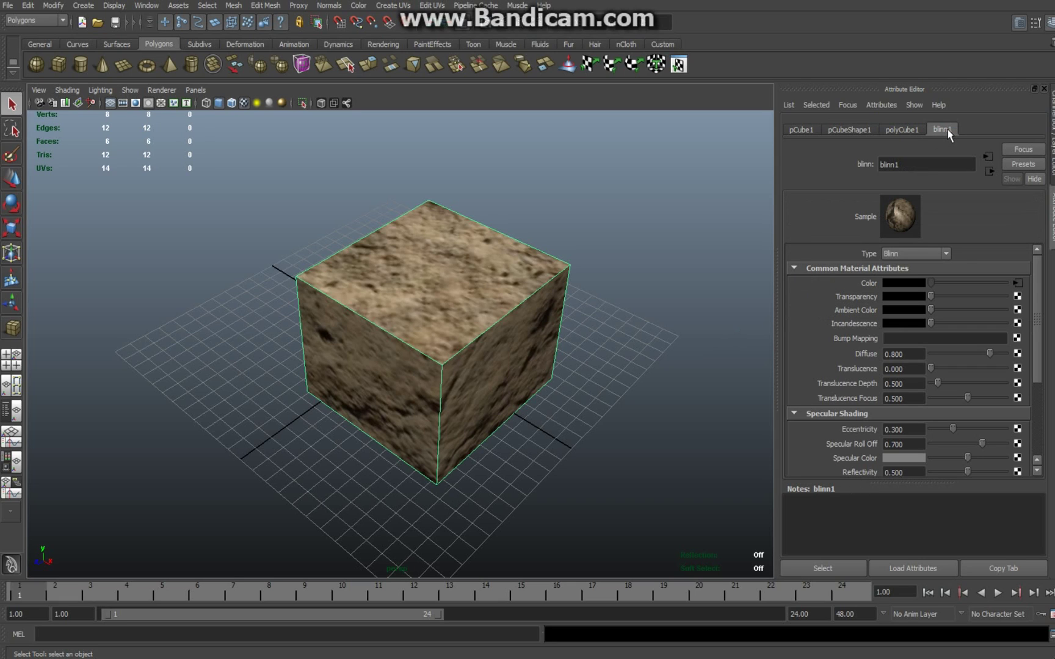
pyautogui.click(1016, 338)
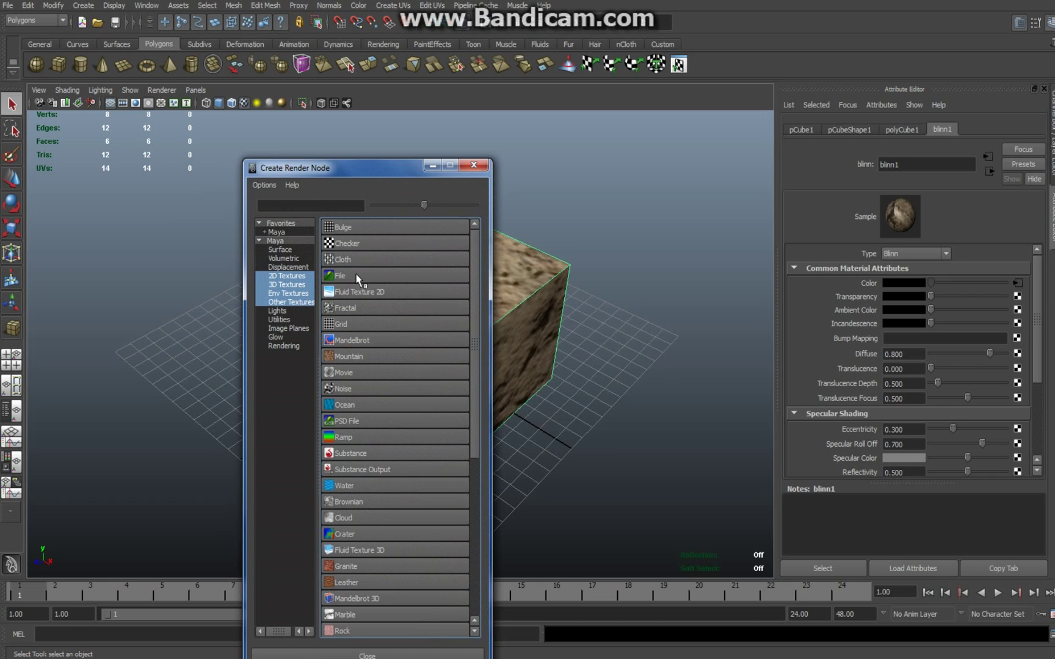
pyautogui.click(340, 275)
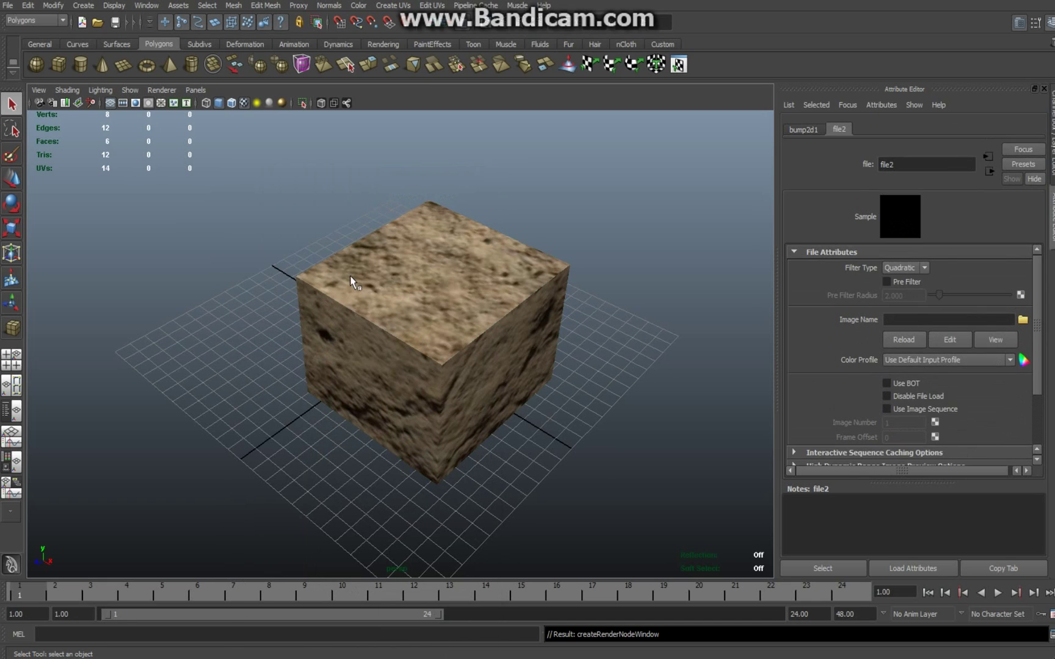
pyautogui.click(1022, 320)
pyautogui.click(220, 150)
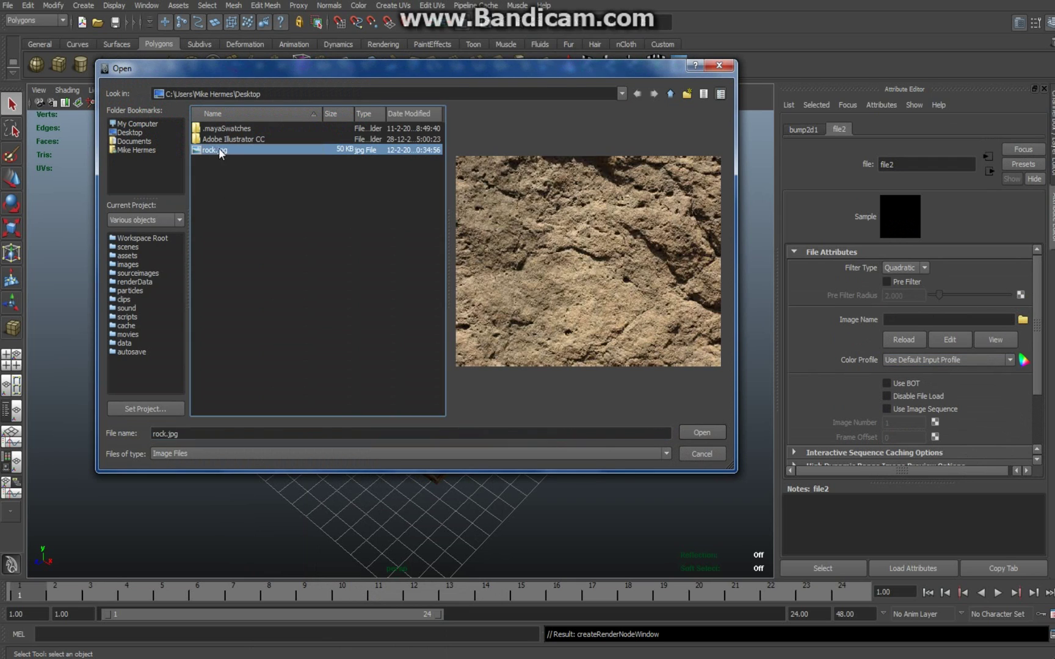
pyautogui.click(701, 432)
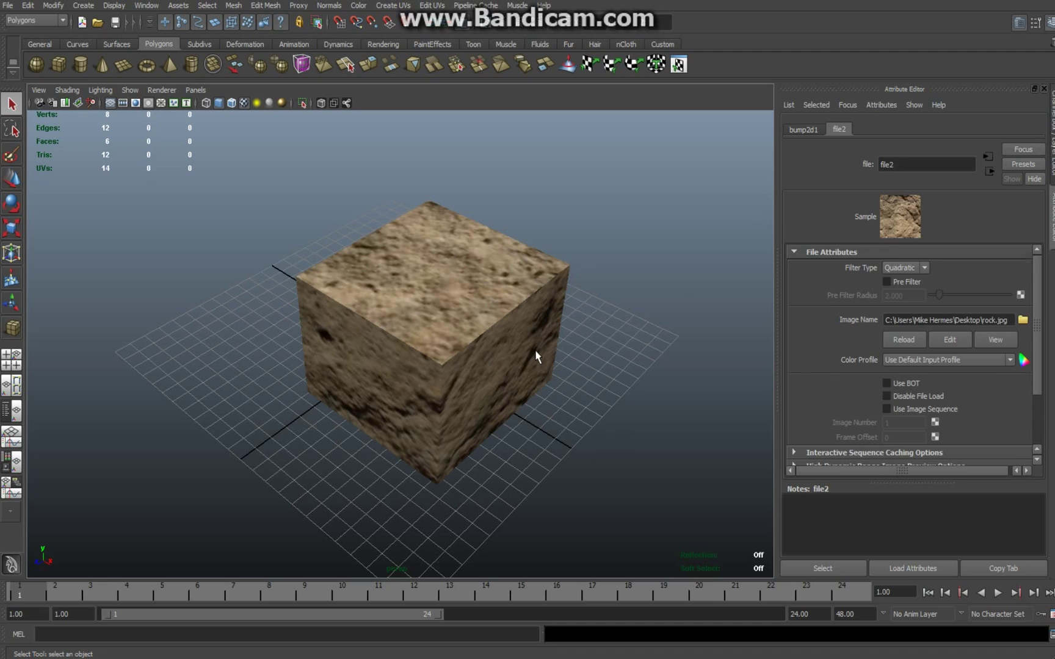
pyautogui.click(494, 289)
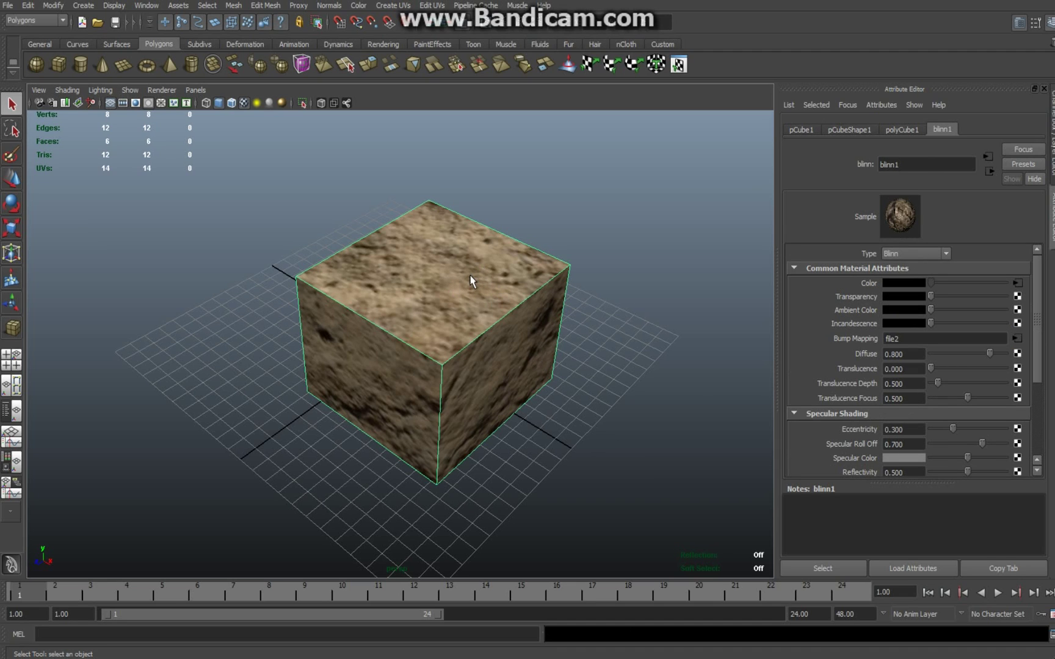
pyautogui.keyDown('shift'); pyautogui.rightClick(470, 280); pyautogui.keyUp('shift')
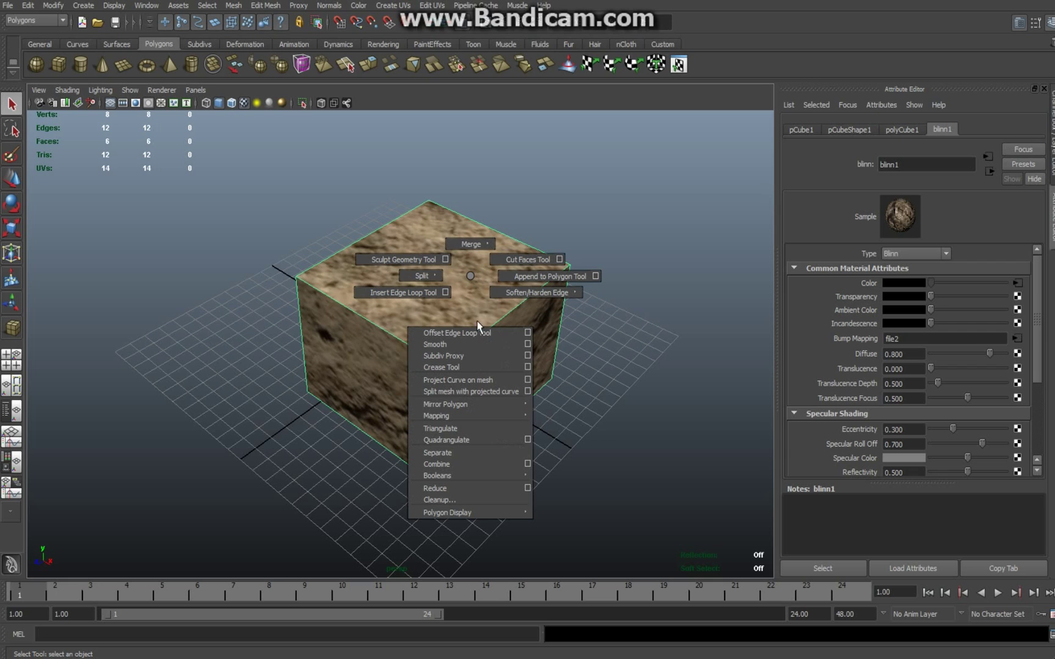
# Smooth the cube into a rounded 24-face polyhedron with polySmoothFace1 and reselect it.
pyautogui.click(444, 348)
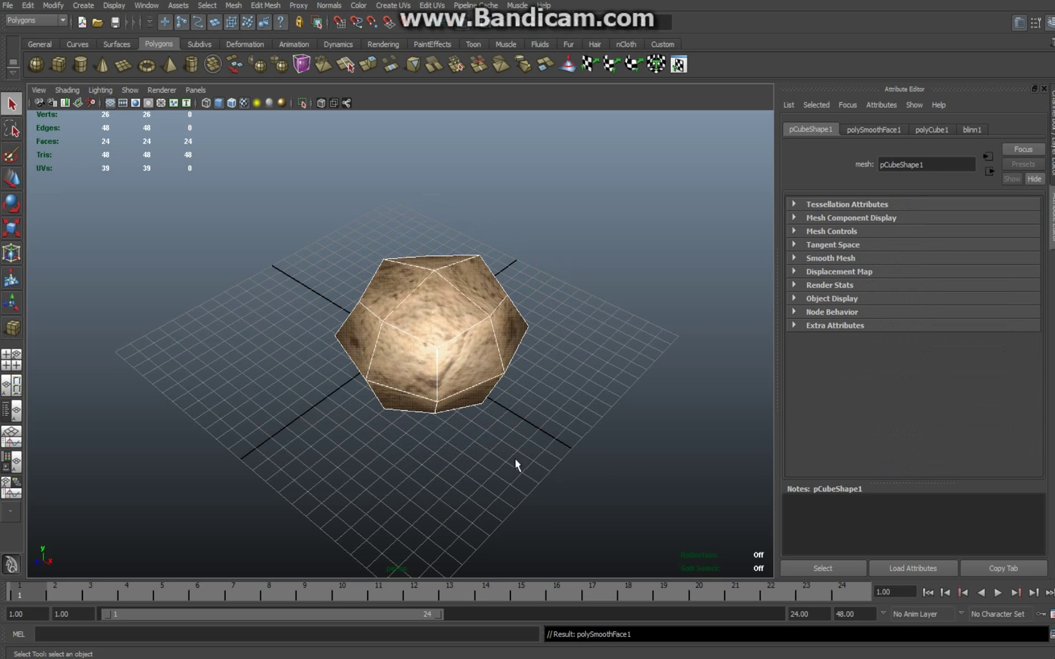
pyautogui.keyDown('alt'); pyautogui.moveTo(519, 480); pyautogui.dragTo(495, 481); pyautogui.keyUp('alt')
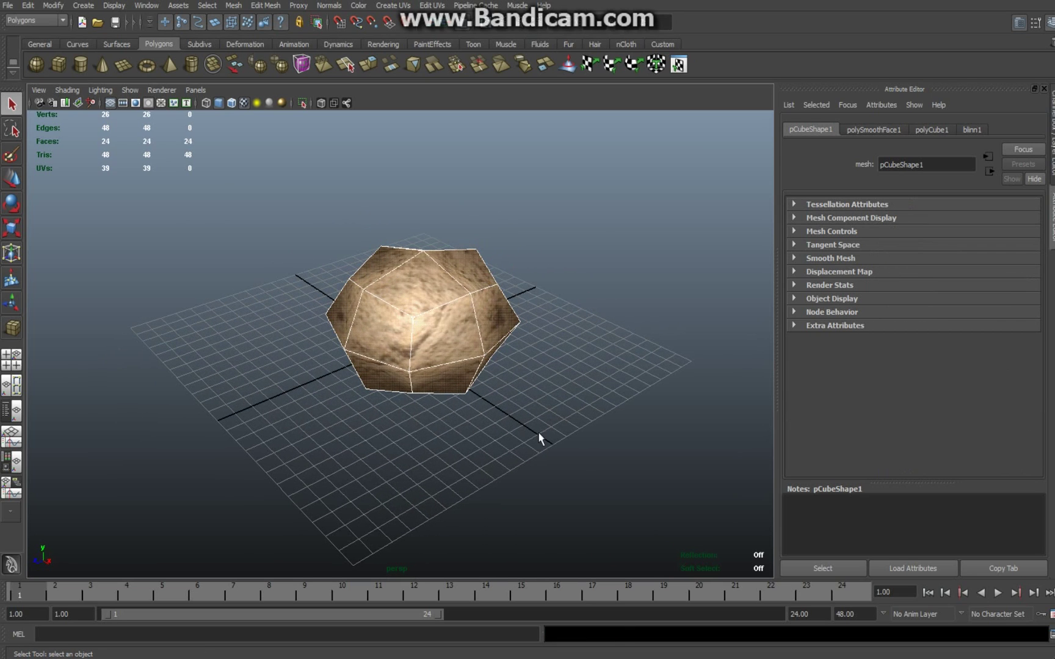
pyautogui.keyDown('shift'); pyautogui.rightClick(424, 277); pyautogui.keyUp('shift')
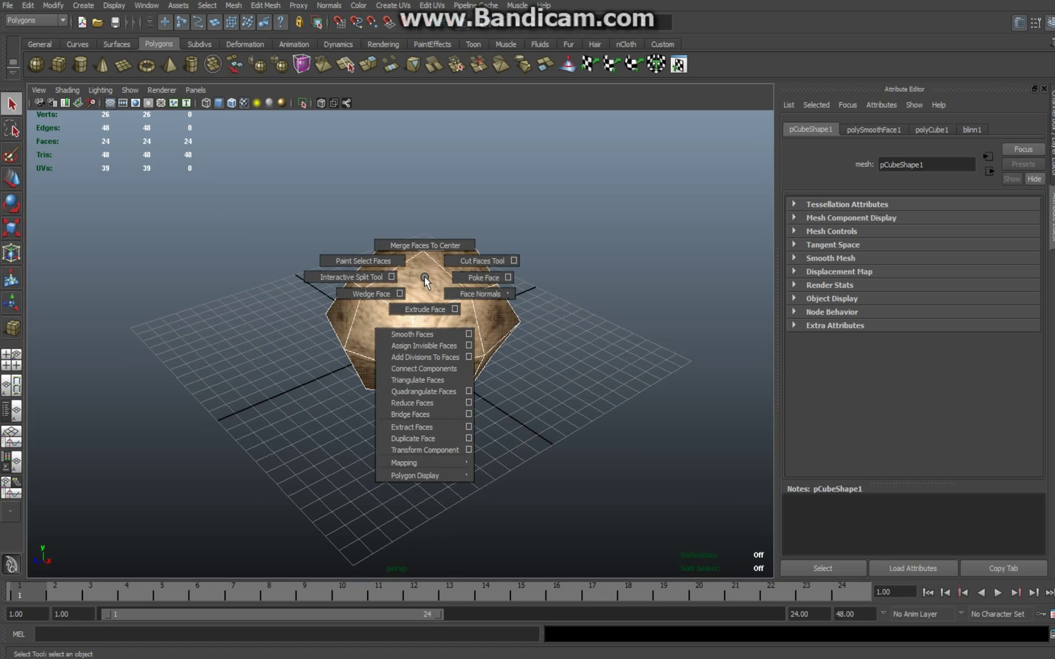
pyautogui.click(577, 310)
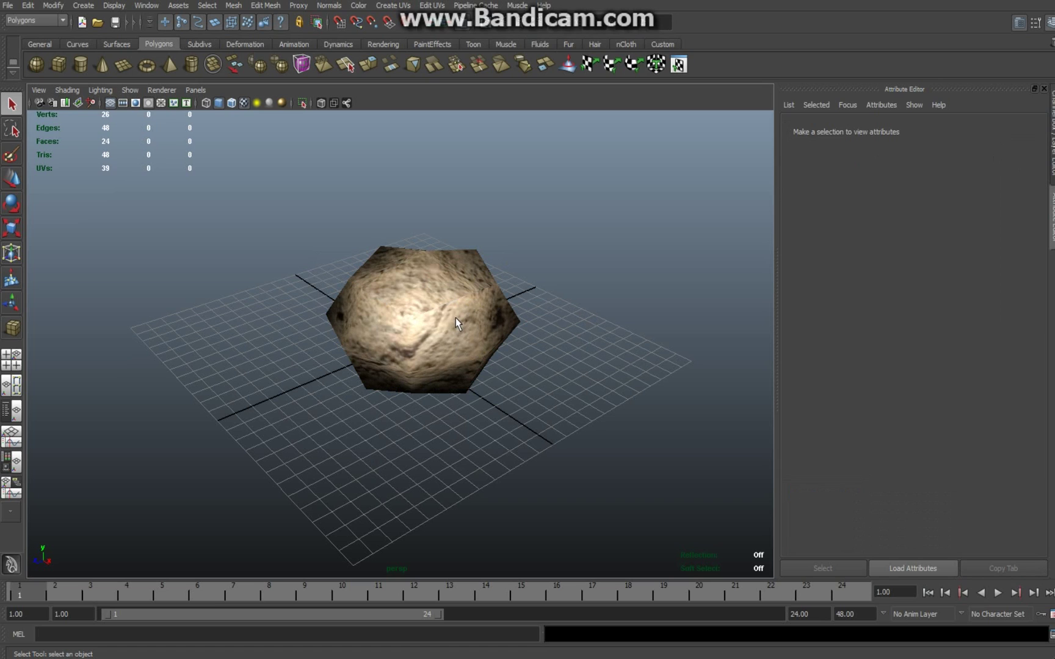
pyautogui.click(457, 323)
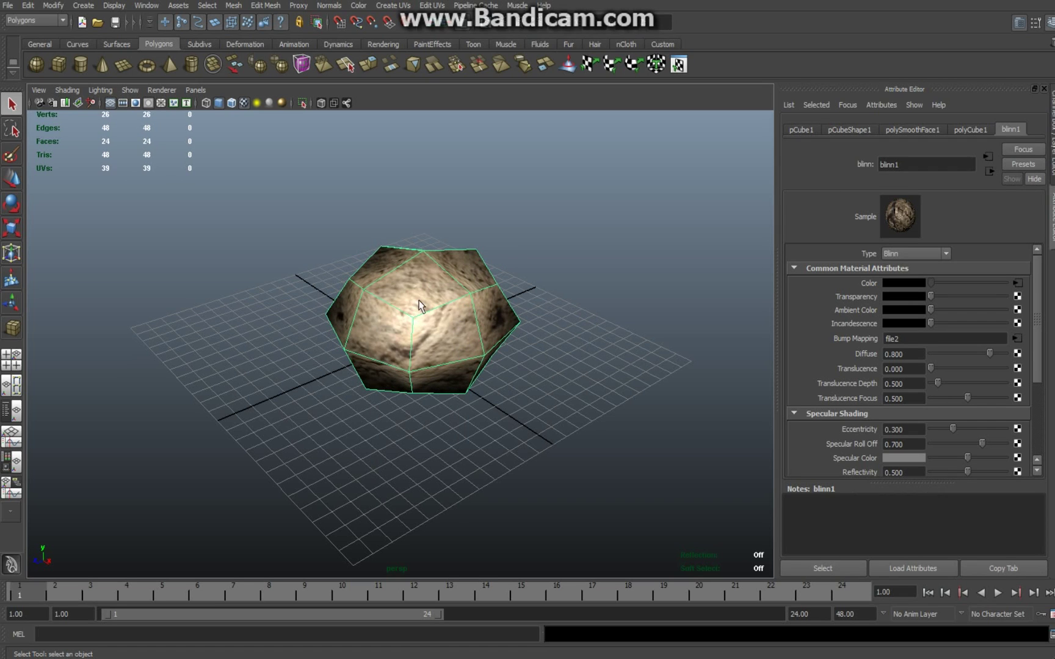
pyautogui.keyDown('shift'); pyautogui.rightClick(424, 280); pyautogui.keyUp('shift')
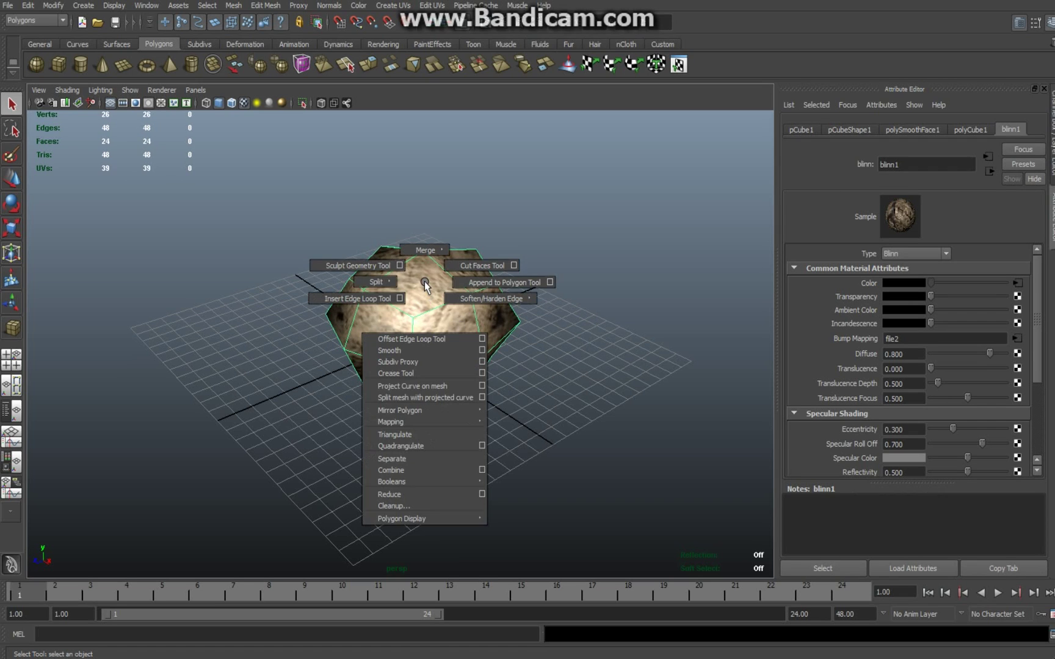
# Sculpt the mesh's upper-left, bottom and upper-right sides into irregular rock-like bulges.
pyautogui.click(383, 267)
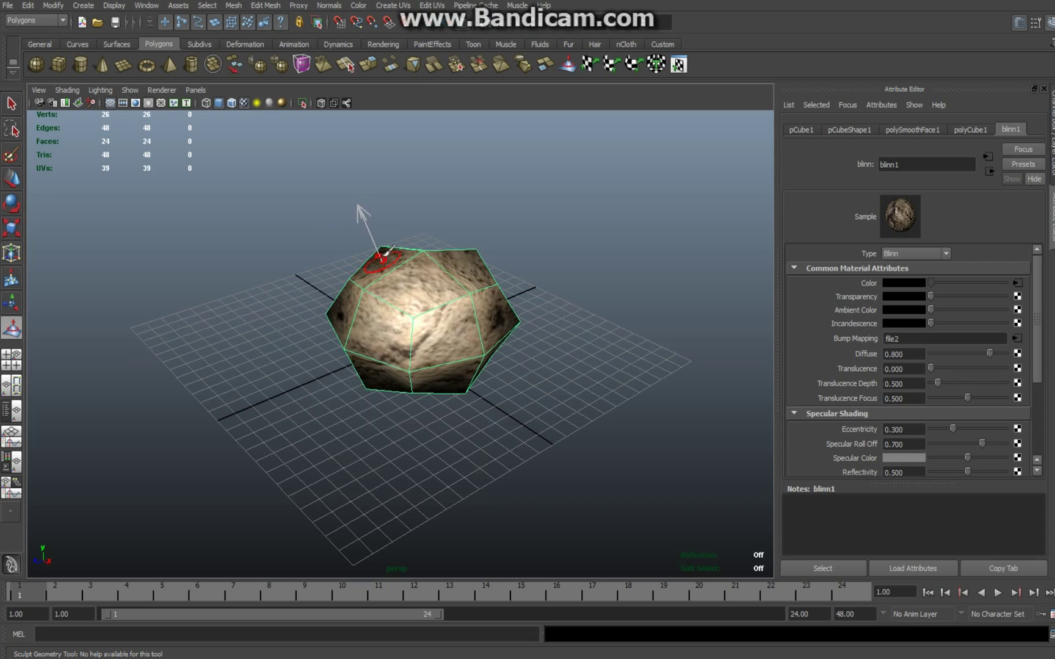
pyautogui.click(386, 259)
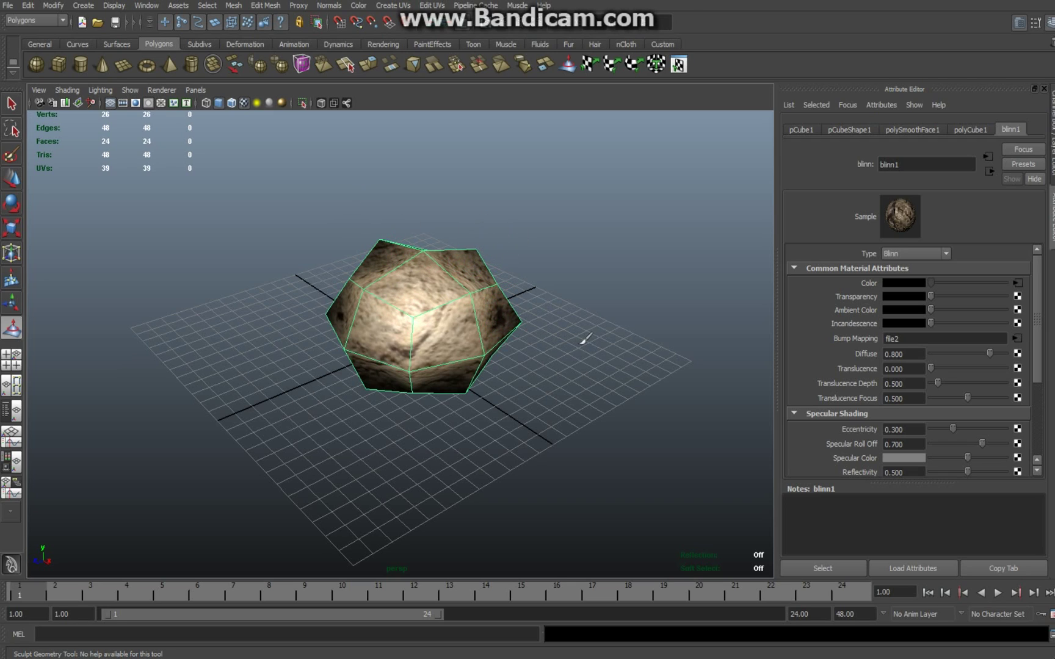
pyautogui.moveTo(411, 383); pyautogui.dragTo(411, 420)
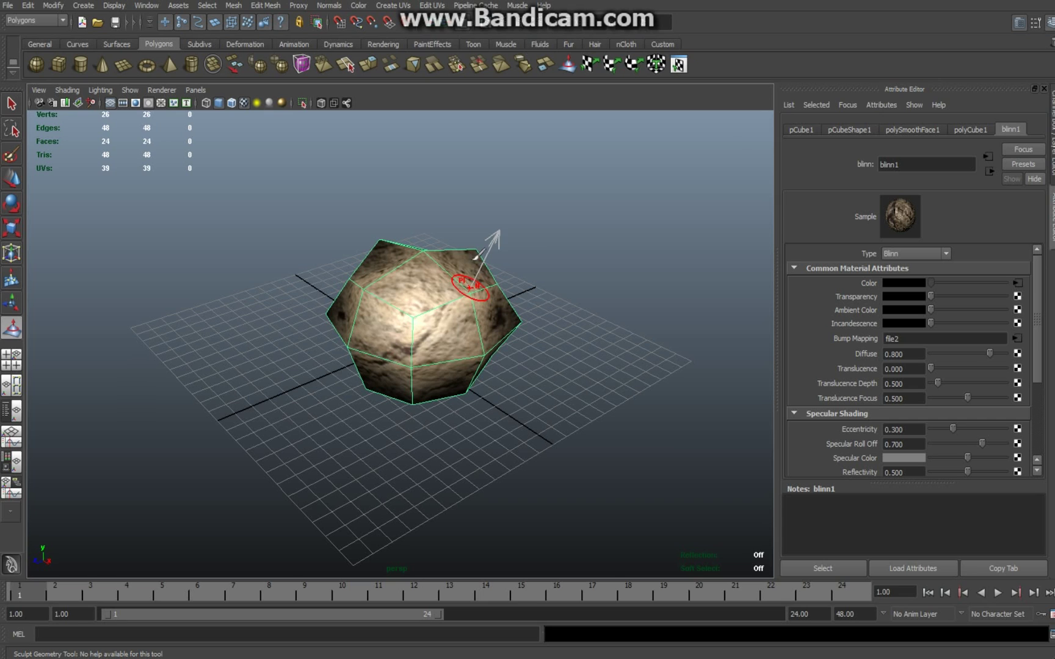
pyautogui.keyDown('alt'); pyautogui.moveTo(541, 449); pyautogui.dragTo(464, 463); pyautogui.keyUp('alt')
pyautogui.moveTo(431, 312); pyautogui.dragTo(429, 280)
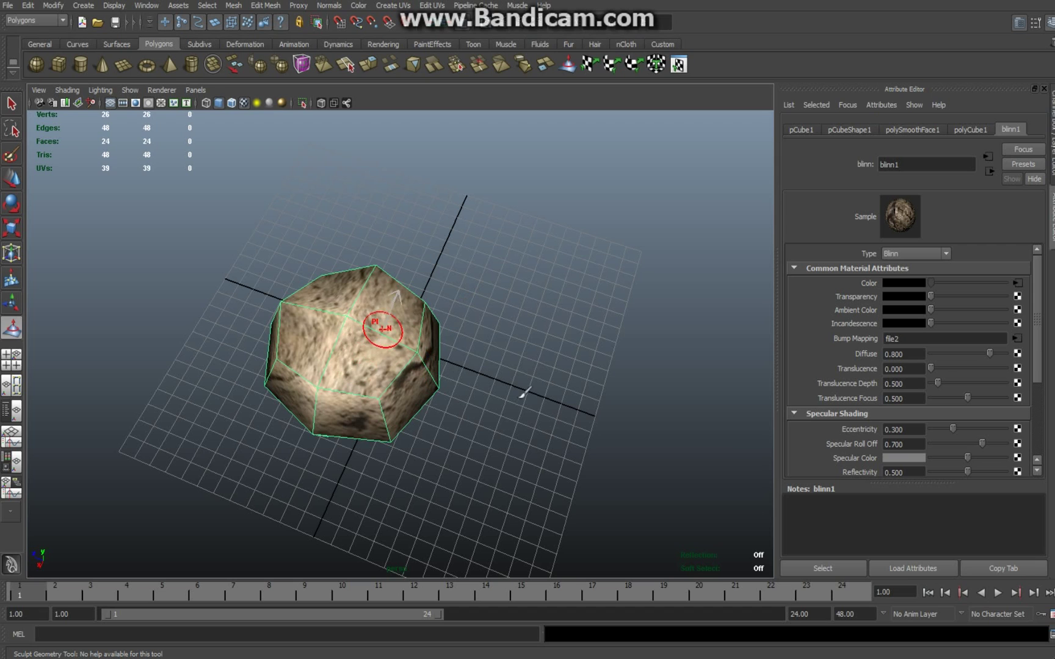
pyautogui.moveTo(497, 407)
pyautogui.keyDown('alt'); pyautogui.mouseDown()
pyautogui.moveTo(336, 183)
pyautogui.moveTo(347, 177)
pyautogui.mouseUp(); pyautogui.keyUp('alt')
pyautogui.moveTo(462, 345)
pyautogui.keyDown('alt'); pyautogui.mouseDown()
pyautogui.moveTo(572, 412)
pyautogui.moveTo(596, 388)
pyautogui.moveTo(593, 372)
pyautogui.moveTo(577, 382)
pyautogui.mouseUp(); pyautogui.keyUp('alt')
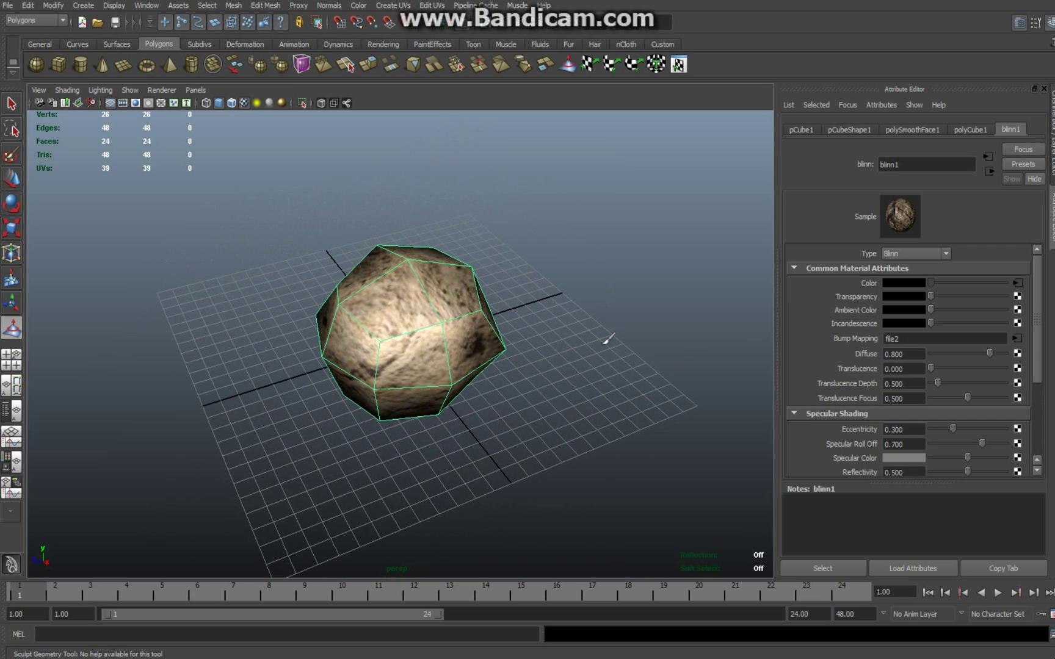
pyautogui.scroll(2, 587, 393)
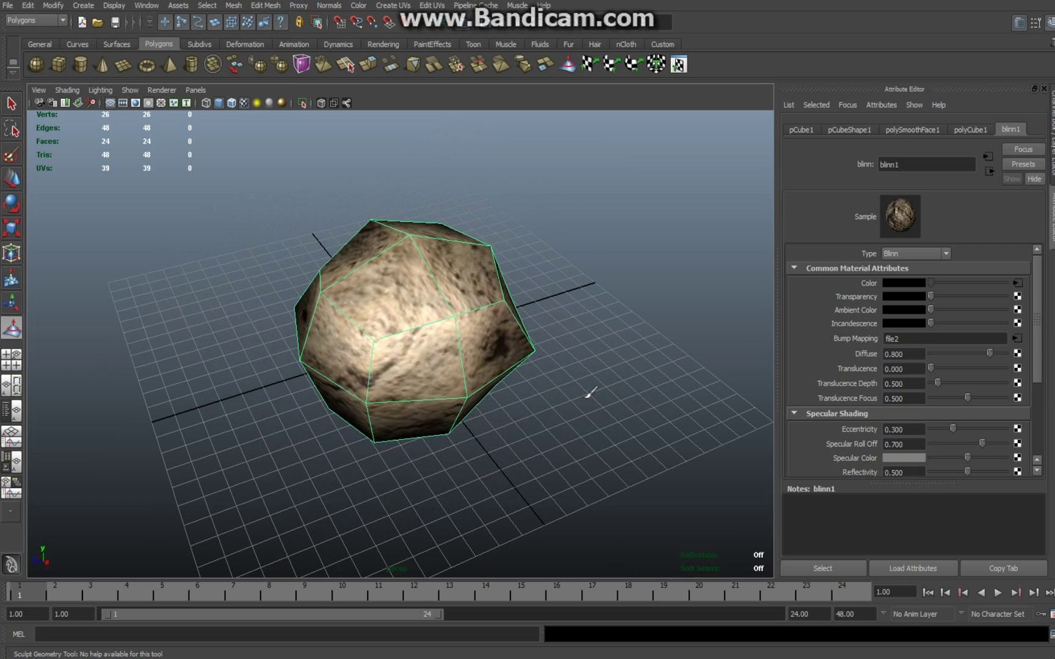
# Render the current frame from the persp camera into Render View at 640 x 480.
pyautogui.click(539, 25)
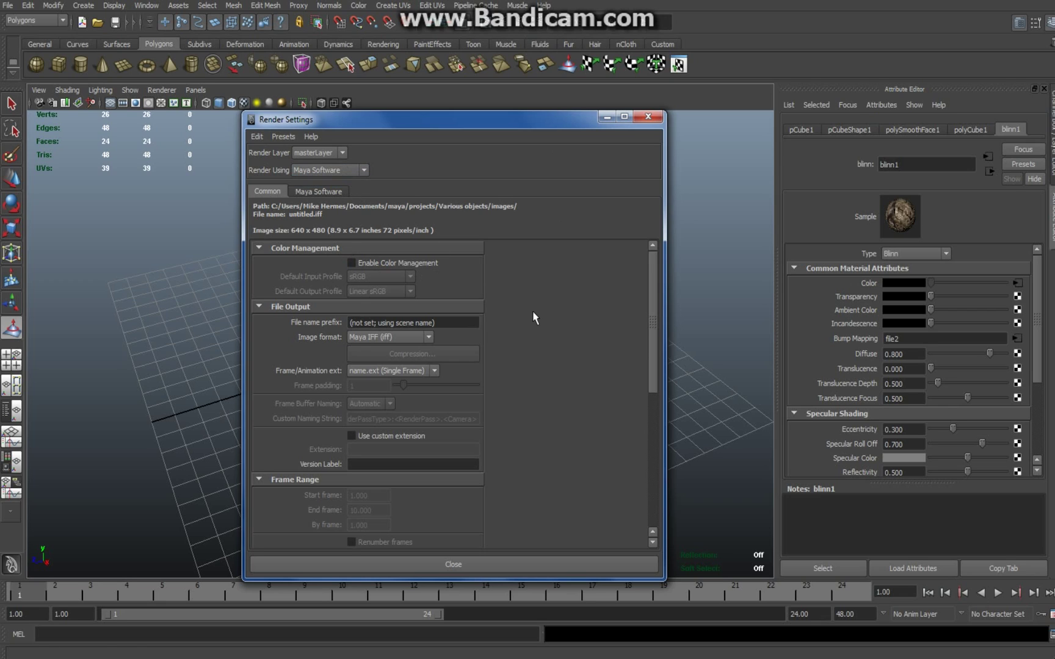
pyautogui.click(607, 118)
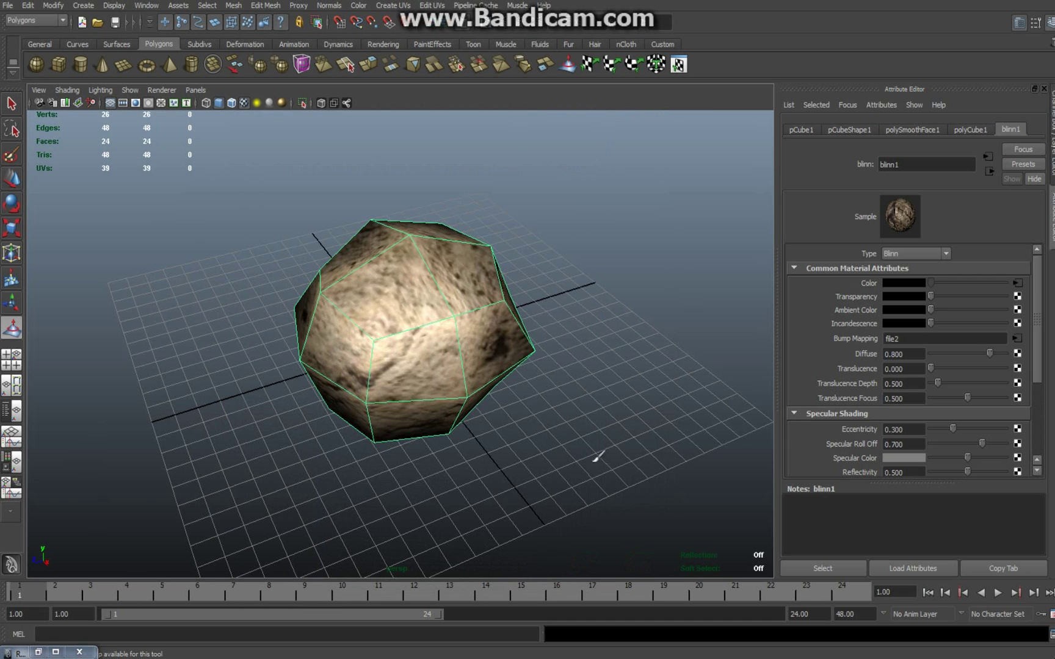
pyautogui.click(504, 28)
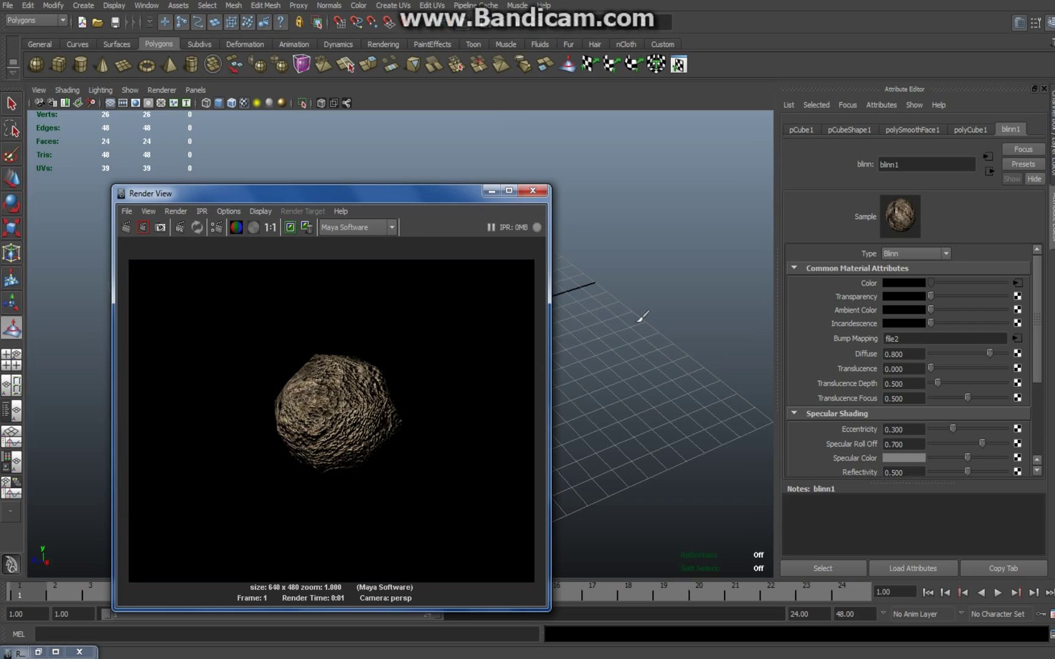